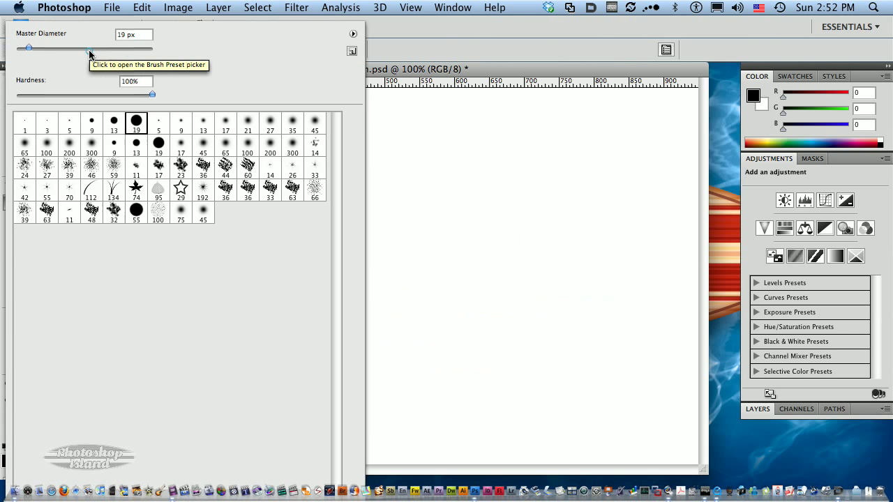
Load the brush set 10-Sponge-Brushes-001-F-PhotoshopIsland.abr into the brush presets.
click(89, 52)
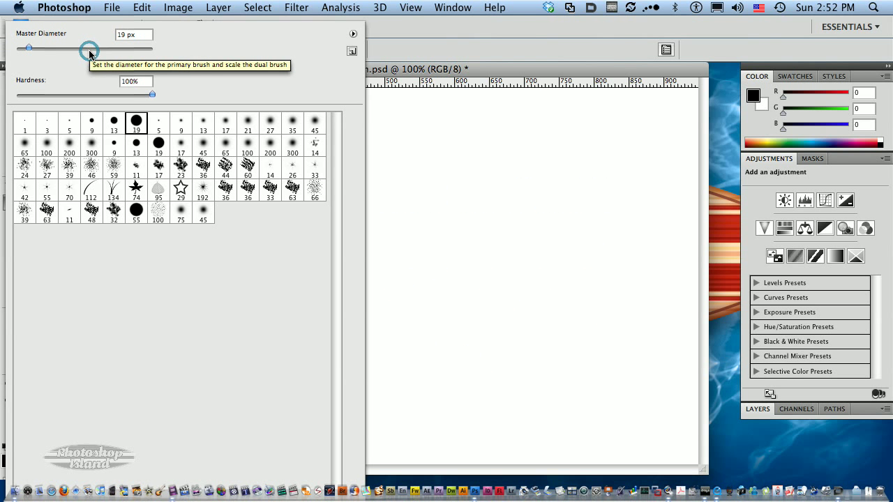
click(353, 34)
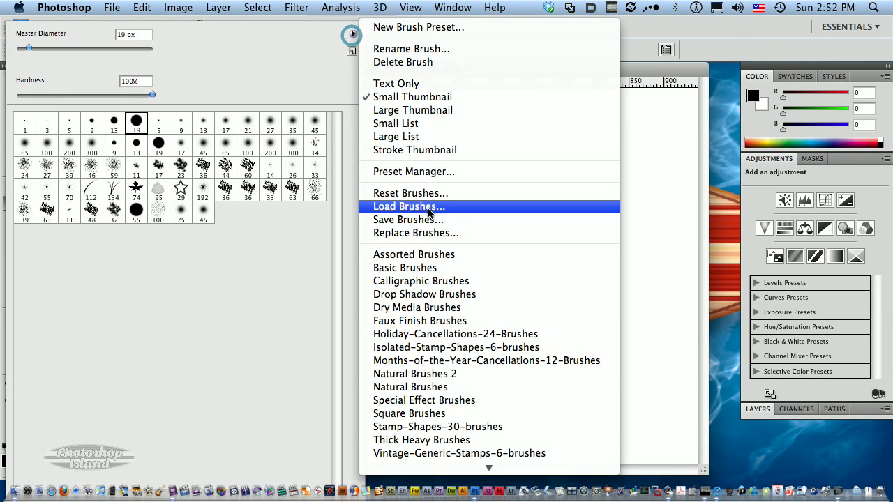
click(405, 207)
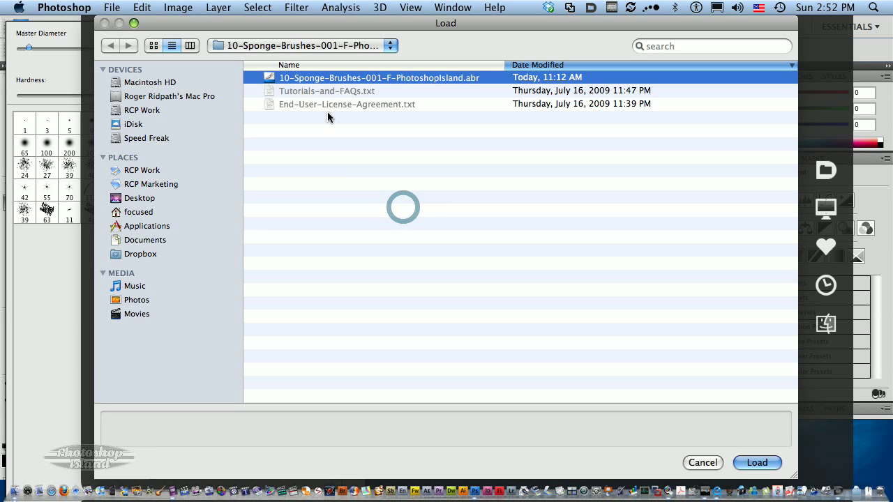
click(757, 463)
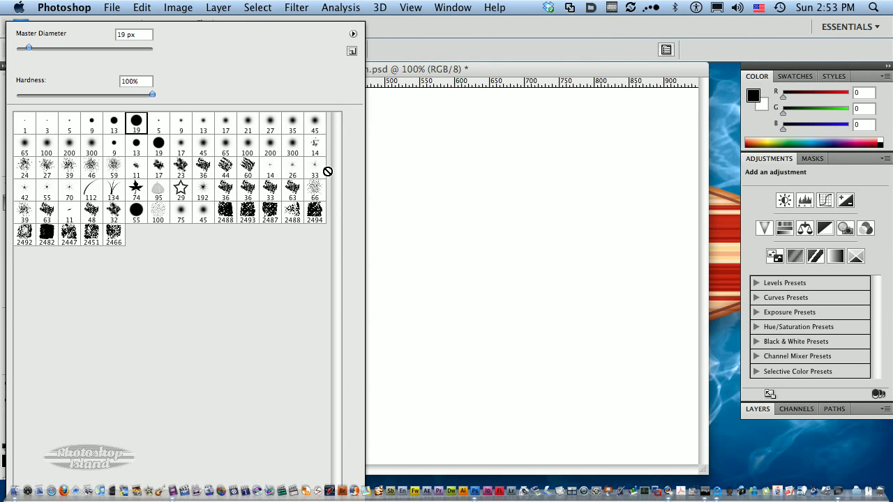
Open the Brushes panel and widen it so more brush tips are visible.
click(498, 72)
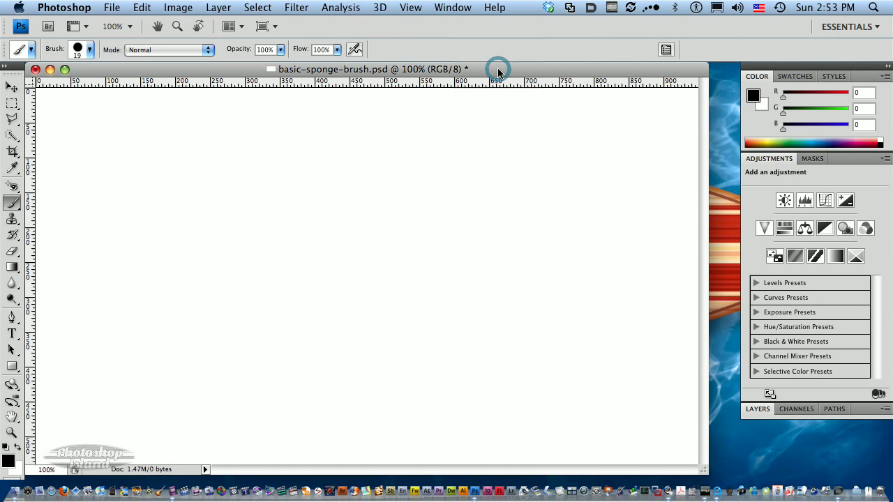
click(665, 49)
click(596, 83)
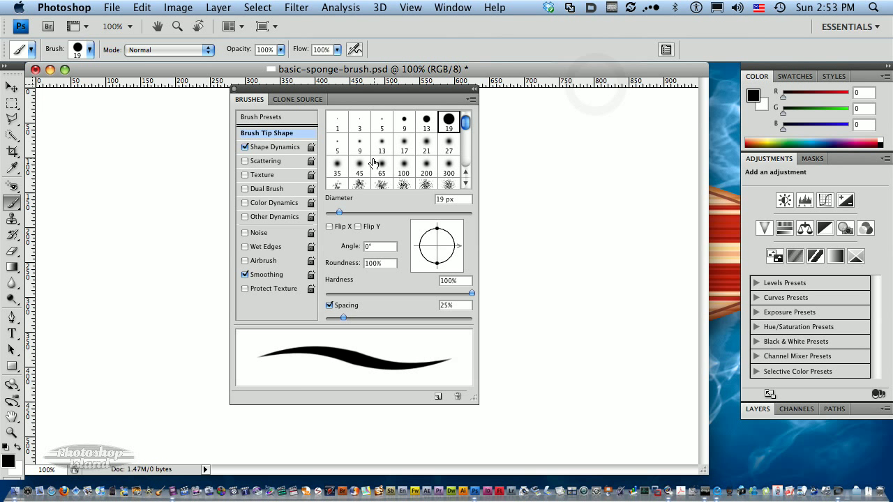
drag(480, 462, 594, 398)
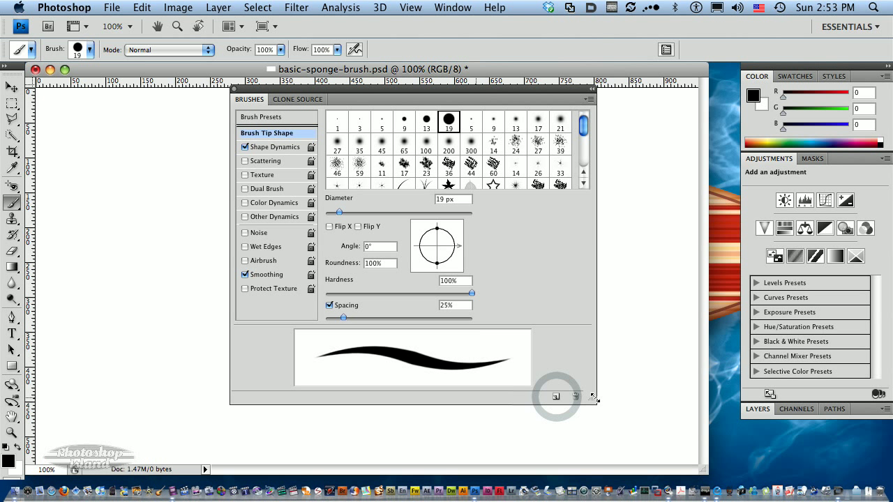
drag(594, 398, 660, 436)
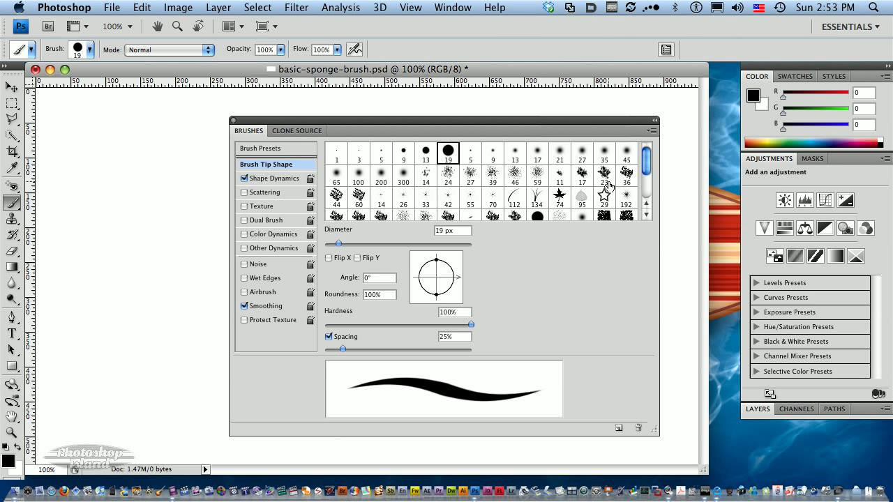
drag(647, 159, 648, 176)
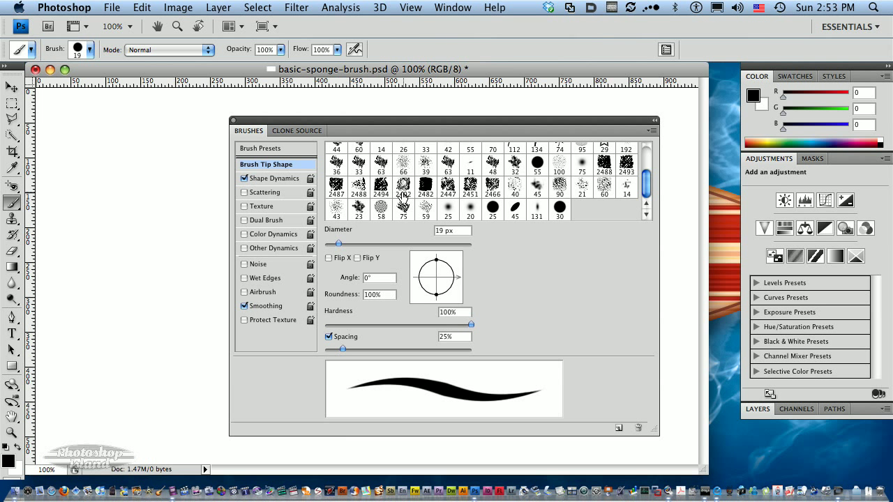
Choose sponge brush 2488 as the tip and set its diameter to 279 px.
click(358, 187)
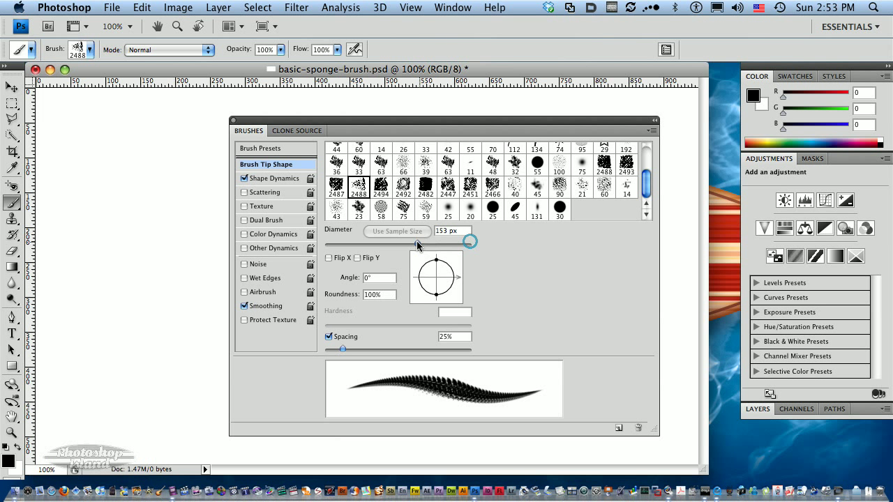
drag(417, 244, 441, 247)
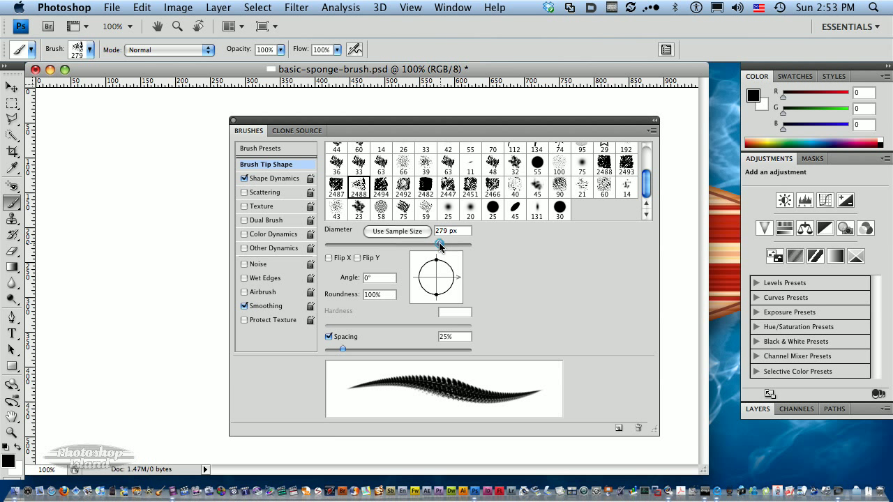
click(439, 245)
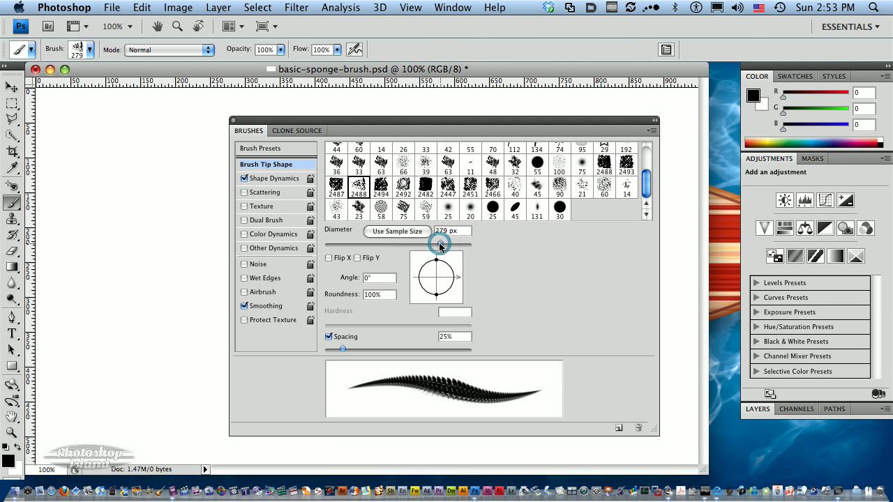
Enable Scattering at 1000% on both axes, with Count 3 and Count Jitter 51%.
click(265, 194)
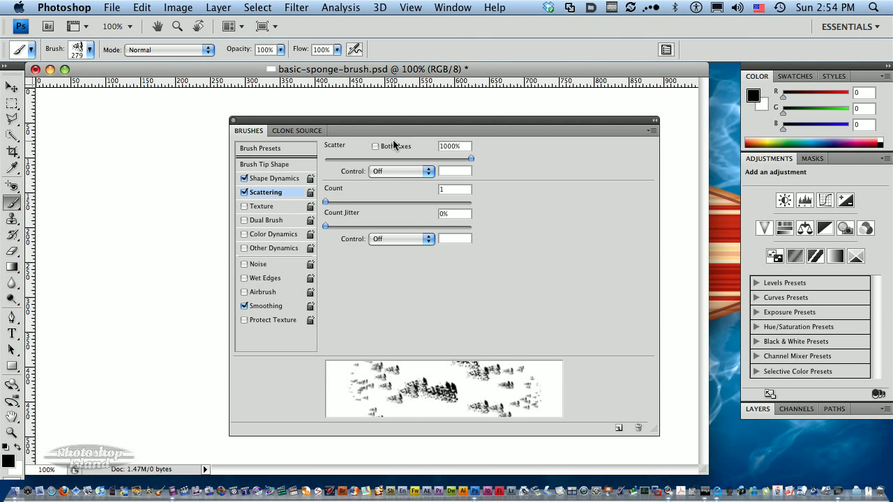
click(376, 148)
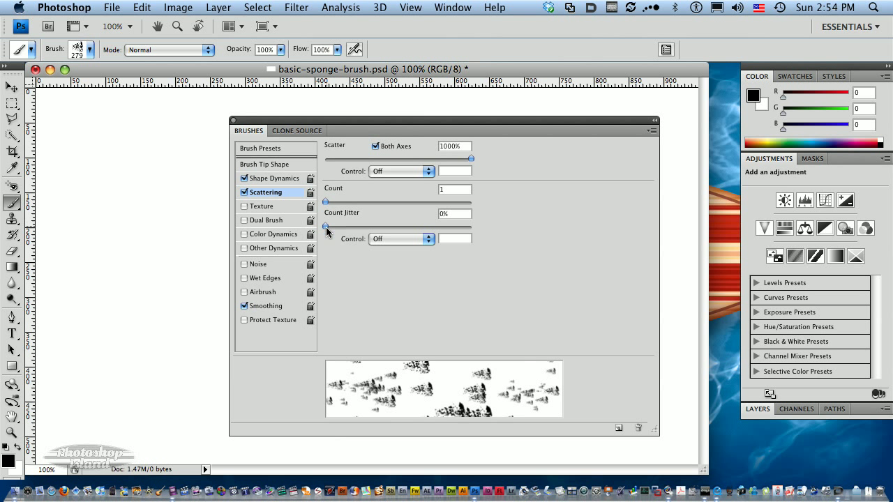
drag(325, 226, 385, 224)
mouse_move(325, 202)
mouse_down()
mouse_move(353, 202)
mouse_move(340, 201)
mouse_up()
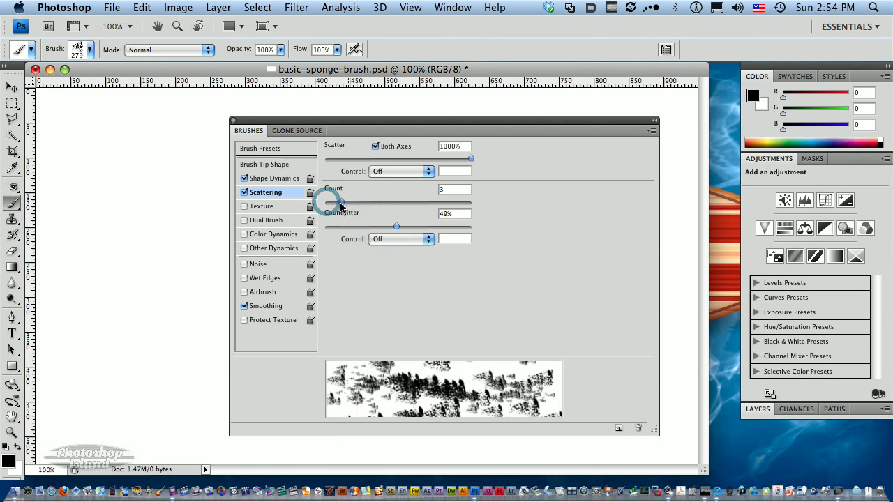
mouse_move(396, 226)
mouse_down()
mouse_move(456, 236)
mouse_move(388, 228)
mouse_move(399, 229)
mouse_up()
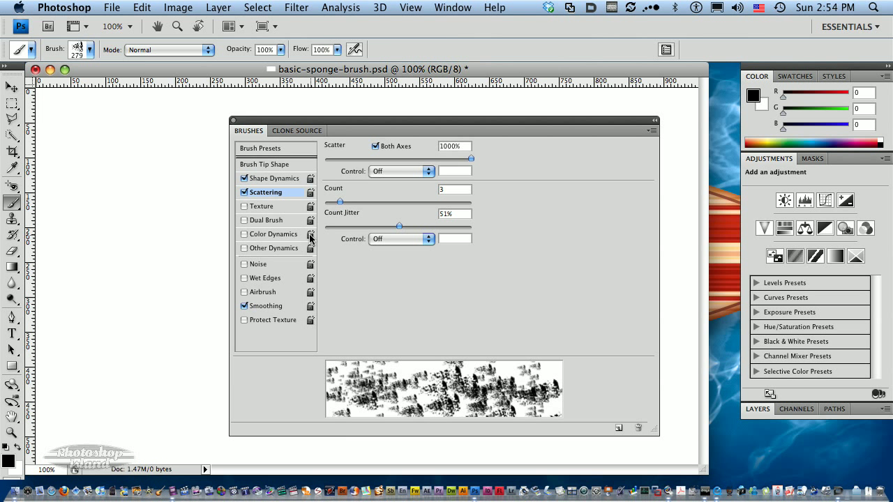
In Shape Dynamics, set Size Jitter 84% and Angle Jitter 86%, and enable Flip X and Flip Y jitter.
click(283, 179)
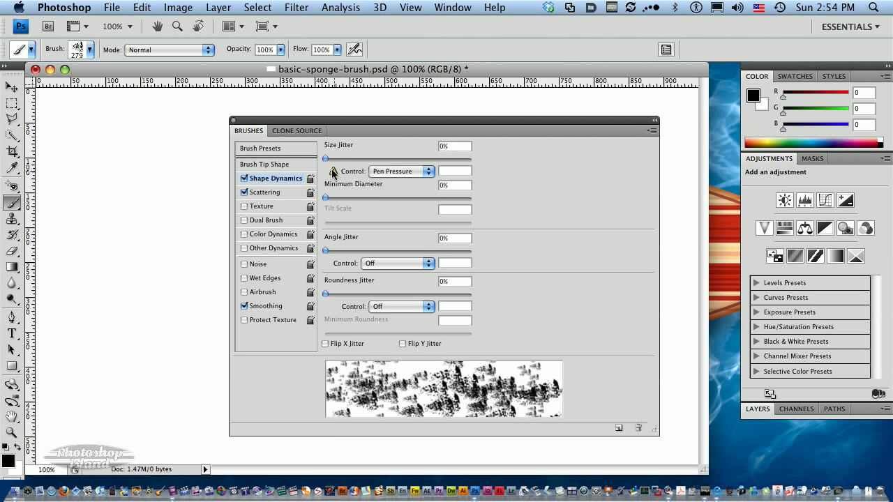
mouse_move(326, 159)
mouse_down()
mouse_move(438, 159)
mouse_move(448, 171)
mouse_up()
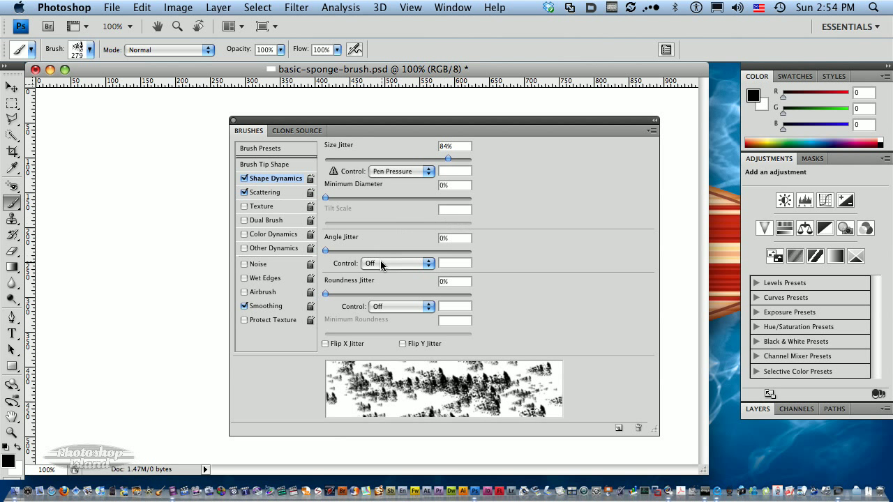
drag(325, 249, 449, 256)
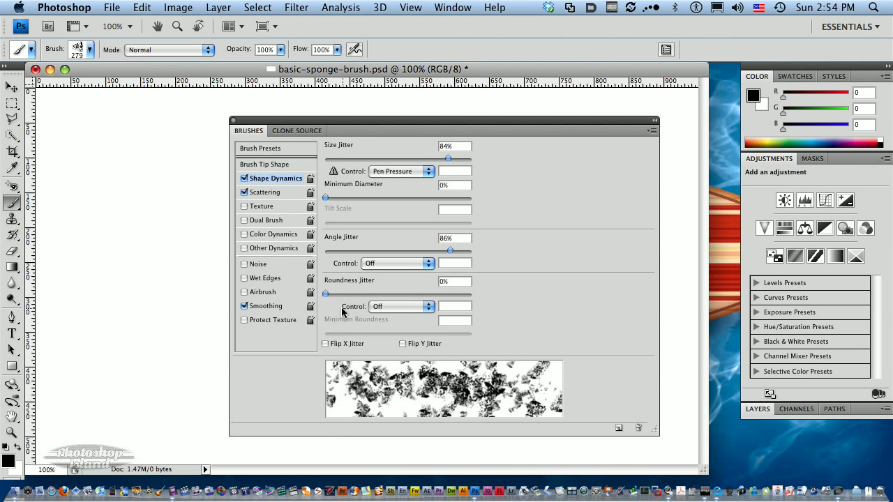
click(325, 343)
click(403, 343)
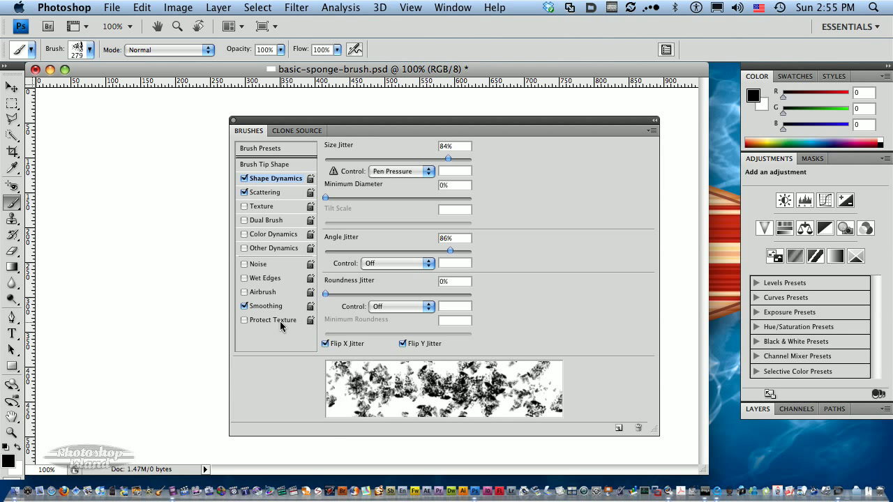
click(270, 192)
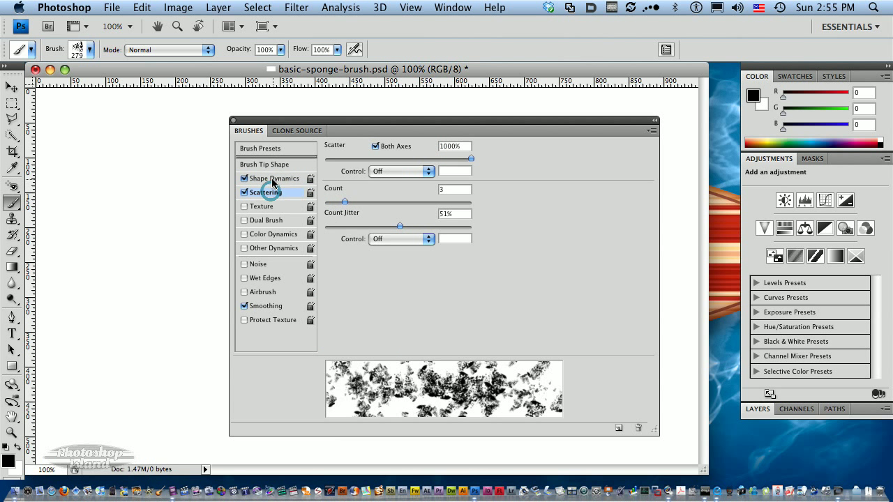
click(271, 180)
click(269, 165)
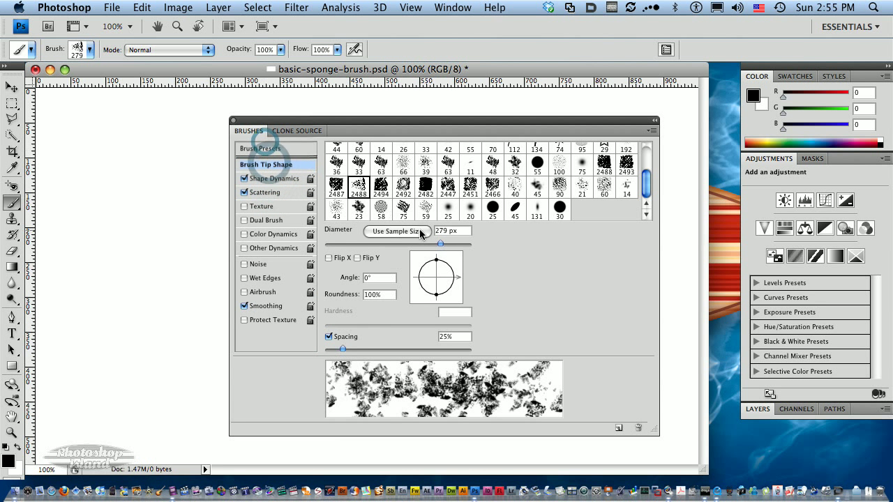
Collapse the Brushes panel, set the foreground to ff0000, and add an empty Layer 1.
click(654, 120)
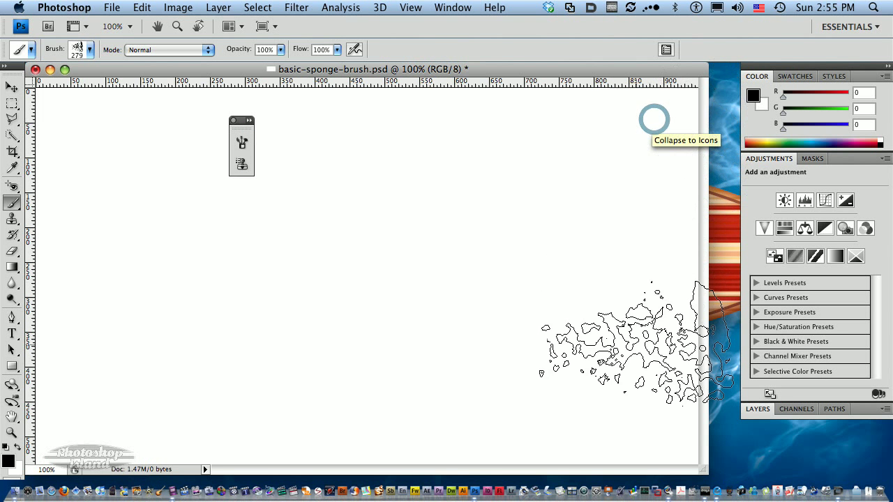
mouse_move(240, 120)
mouse_down()
mouse_move(506, 199)
mouse_move(712, 177)
mouse_move(718, 165)
mouse_up()
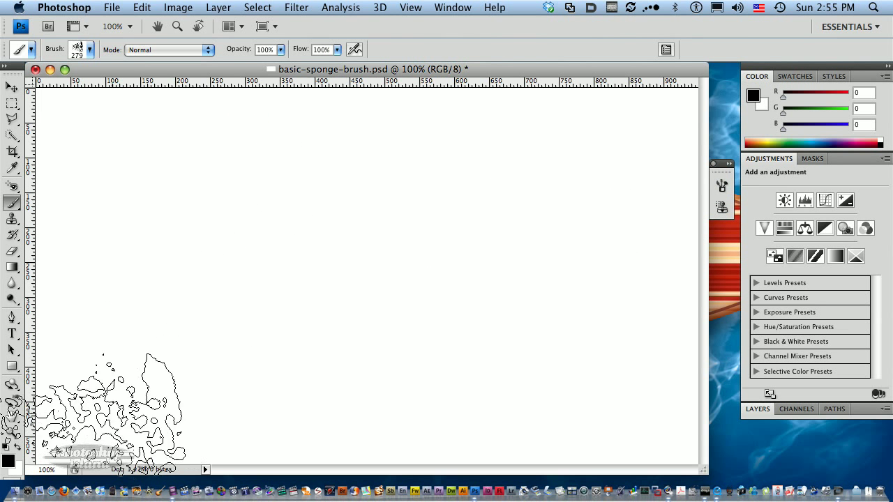
click(8, 460)
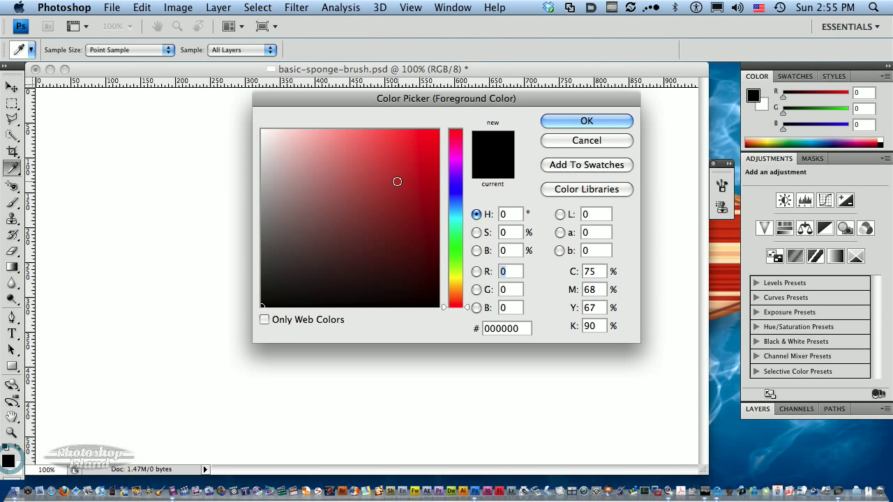
click(418, 134)
drag(421, 144, 441, 129)
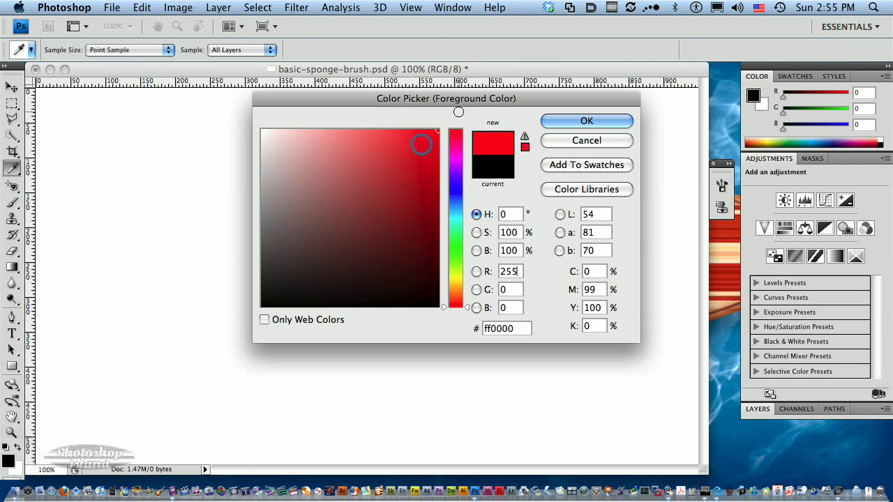
click(587, 121)
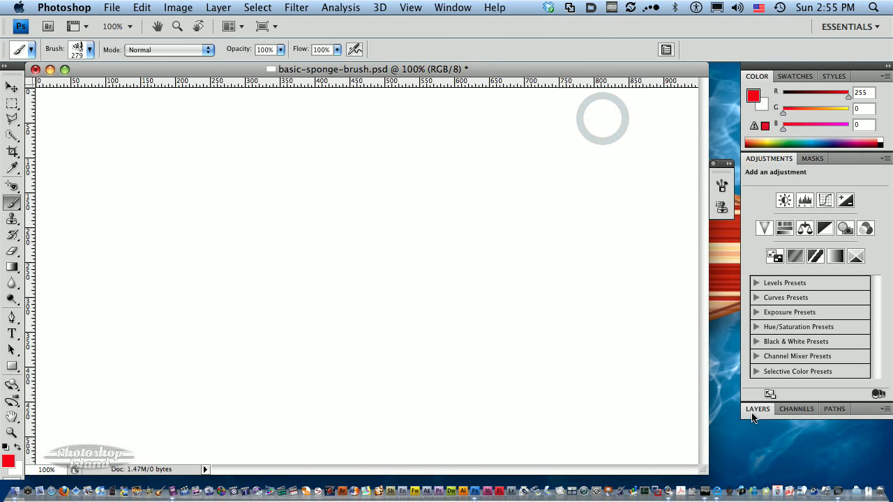
drag(757, 410, 545, 110)
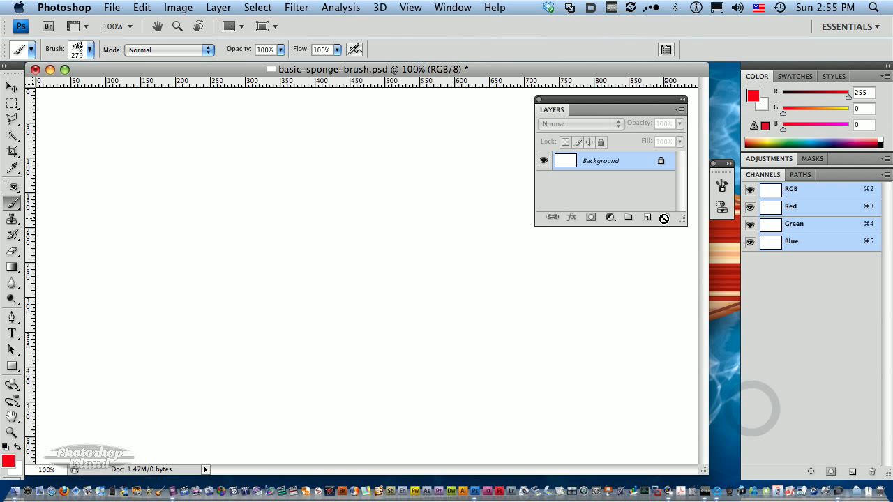
click(647, 219)
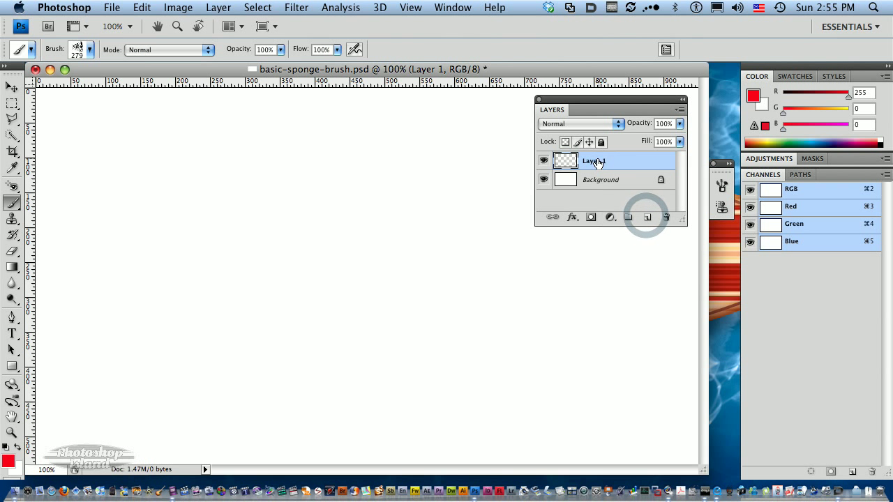
Dock the Layers panel, then paint red sponge texture across most of Layer 1.
mouse_move(593, 96)
mouse_down()
mouse_move(692, 264)
mouse_move(797, 265)
mouse_up()
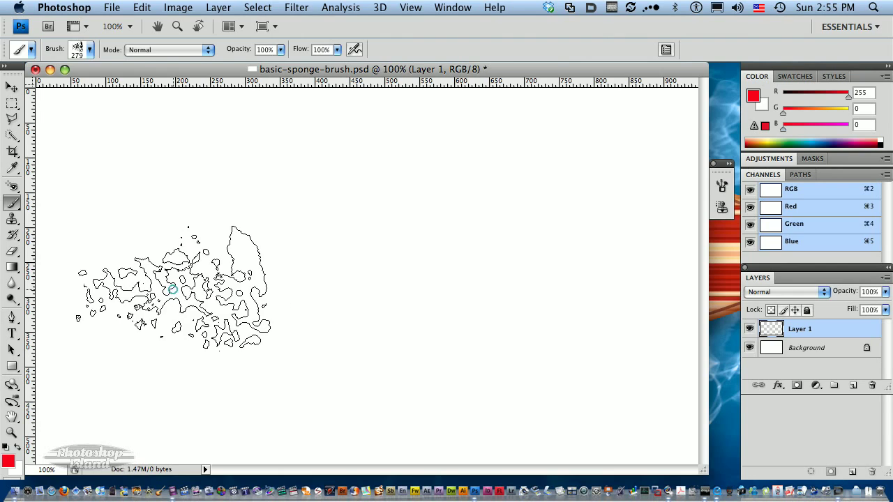
mouse_move(173, 288)
mouse_down()
mouse_move(280, 250)
mouse_move(553, 226)
mouse_move(582, 174)
mouse_move(602, 200)
mouse_move(604, 264)
mouse_move(474, 333)
mouse_move(322, 333)
mouse_move(193, 364)
mouse_move(177, 350)
mouse_move(162, 288)
mouse_move(209, 217)
mouse_move(666, 246)
mouse_move(606, 244)
mouse_move(583, 317)
mouse_move(628, 320)
mouse_move(620, 328)
mouse_move(594, 321)
mouse_move(618, 331)
mouse_up()
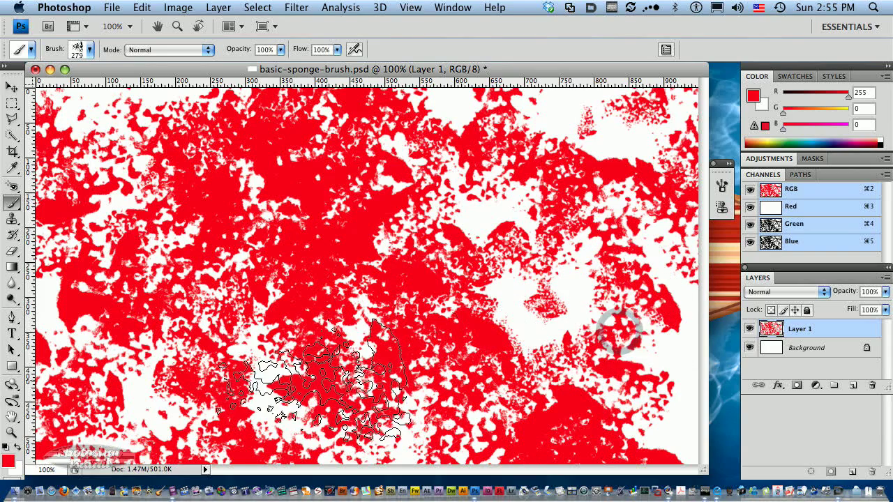
On a new Layer 2, paint dark red ca0000 sponge strokes across the canvas.
click(852, 388)
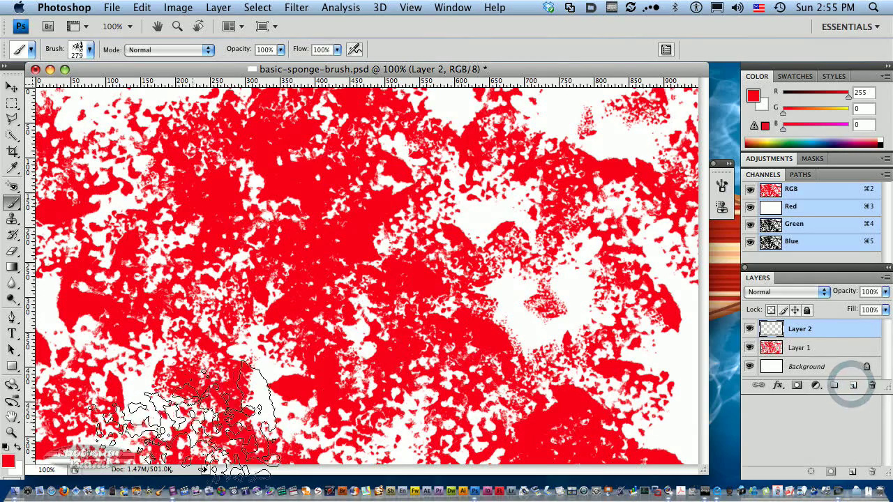
click(7, 462)
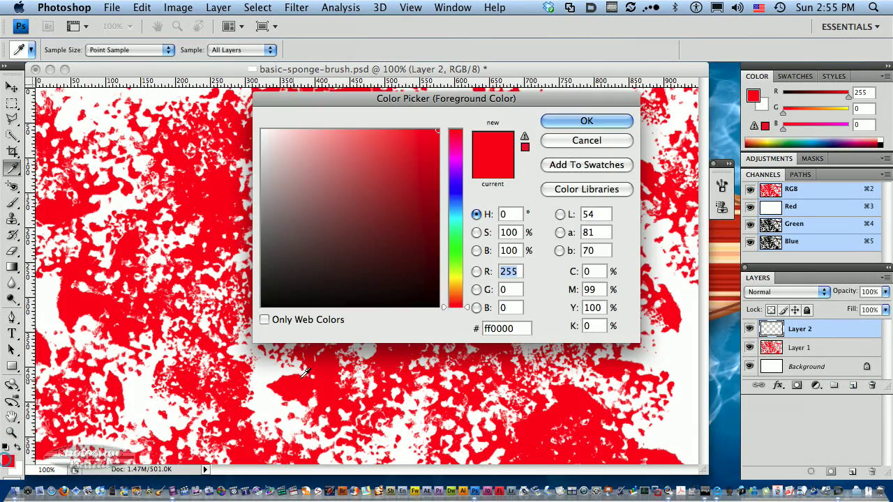
click(442, 155)
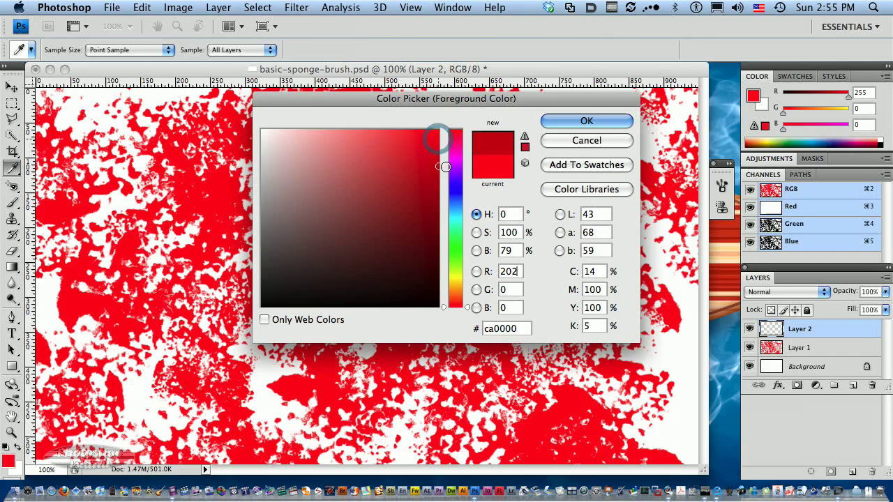
click(587, 121)
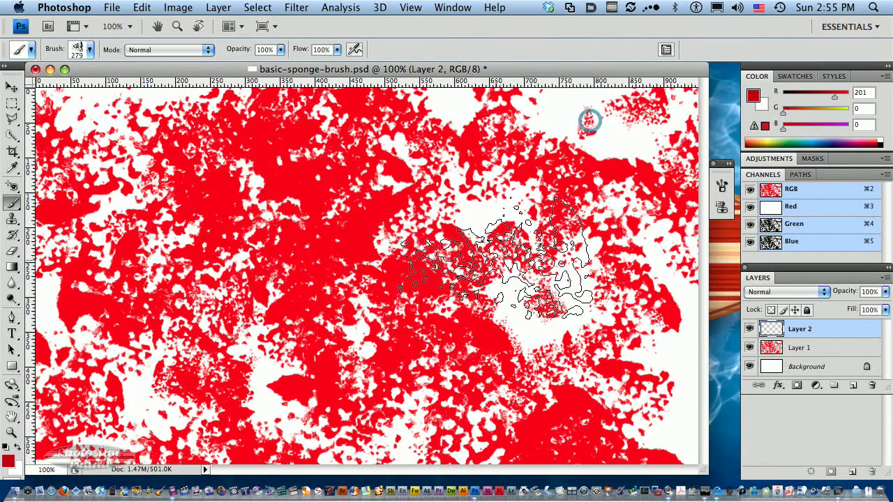
mouse_move(496, 265)
mouse_down()
mouse_move(389, 260)
mouse_move(374, 233)
mouse_move(488, 177)
mouse_move(554, 158)
mouse_move(552, 209)
mouse_move(480, 217)
mouse_move(542, 217)
mouse_move(626, 285)
mouse_move(655, 351)
mouse_move(645, 417)
mouse_move(531, 425)
mouse_move(136, 409)
mouse_move(117, 345)
mouse_move(132, 272)
mouse_move(118, 171)
mouse_up()
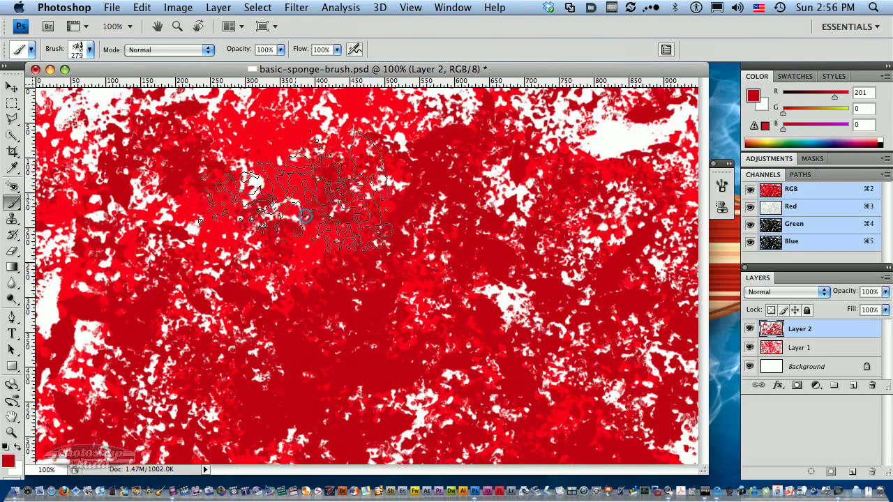
mouse_move(305, 217)
mouse_down()
mouse_move(90, 112)
mouse_move(105, 126)
mouse_up()
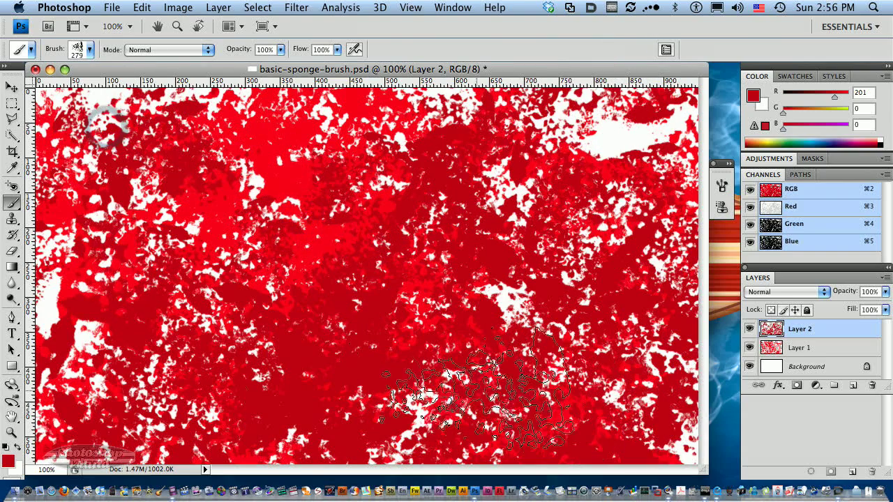
Switch to light red ff5c5c and paint sponge strokes over the canvas on a new Layer 3.
click(7, 461)
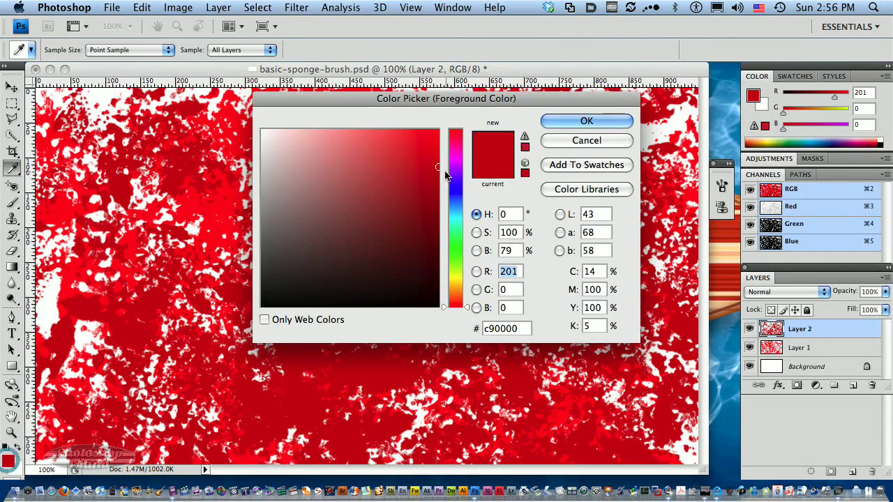
drag(416, 140, 375, 130)
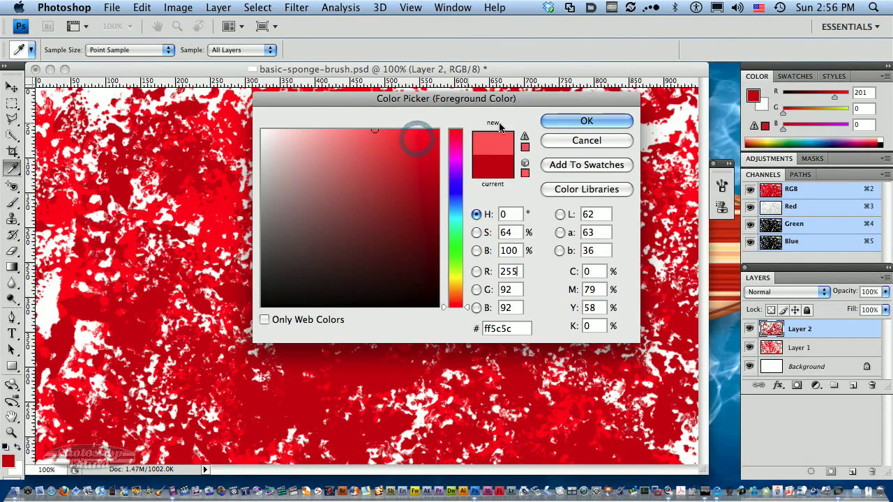
click(571, 122)
click(852, 385)
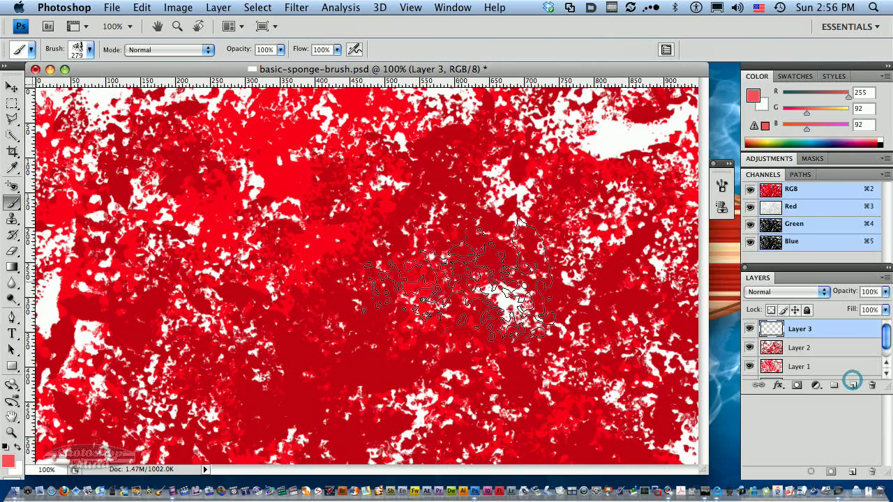
mouse_move(488, 279)
mouse_down()
mouse_move(548, 119)
mouse_move(185, 91)
mouse_move(98, 224)
mouse_move(129, 439)
mouse_move(489, 426)
mouse_move(579, 412)
mouse_move(631, 381)
mouse_move(587, 315)
mouse_move(537, 140)
mouse_move(601, 139)
mouse_move(489, 56)
mouse_move(370, 101)
mouse_move(83, 300)
mouse_move(607, 404)
mouse_move(635, 380)
mouse_move(506, 318)
mouse_up()
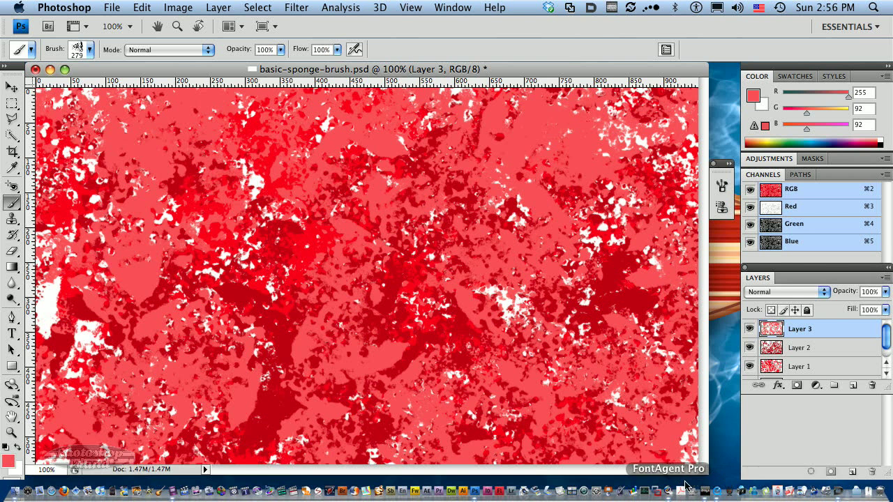
Try Multiply, Lighten and Overlay blending on Layer 3, settling on Vivid Light.
click(793, 292)
click(789, 324)
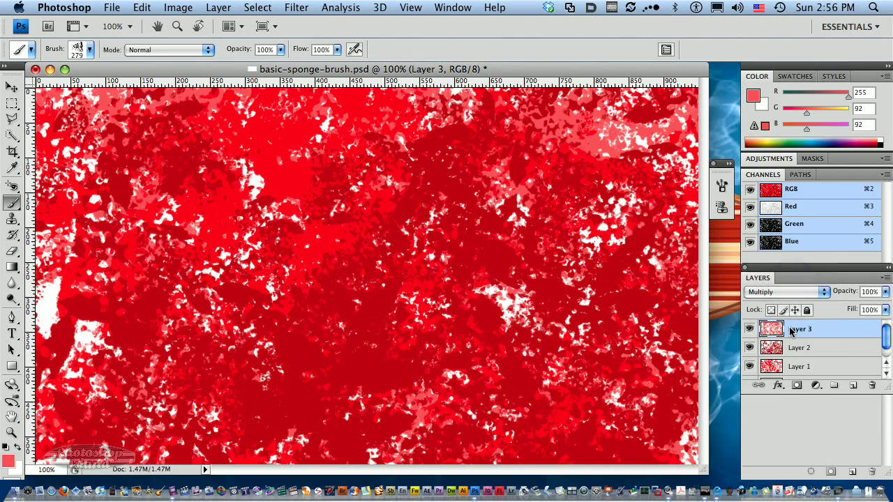
click(773, 288)
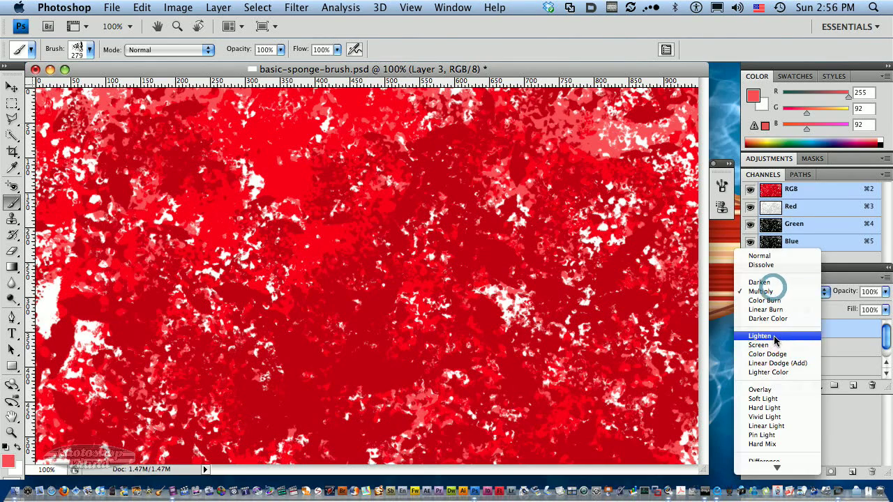
click(775, 338)
click(773, 293)
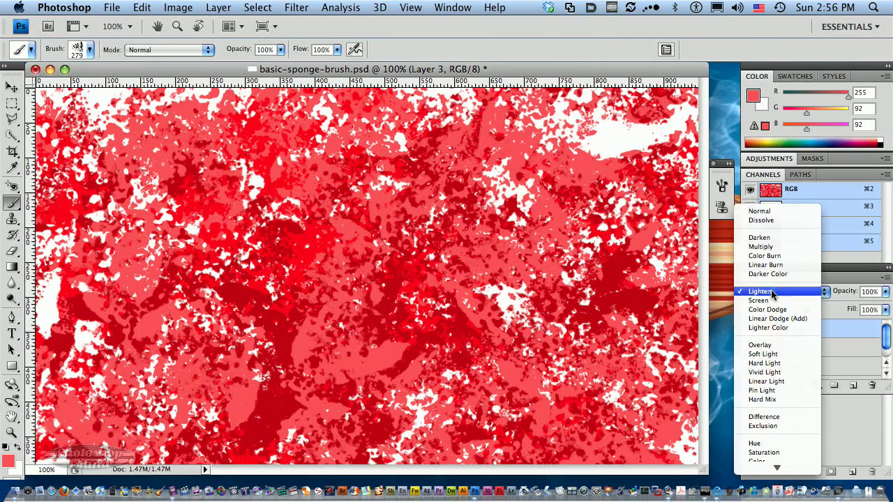
click(775, 346)
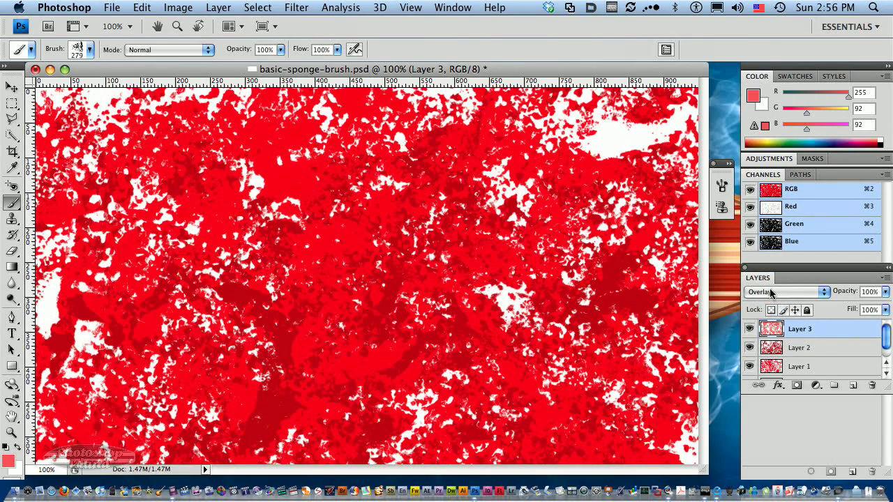
click(772, 293)
click(773, 319)
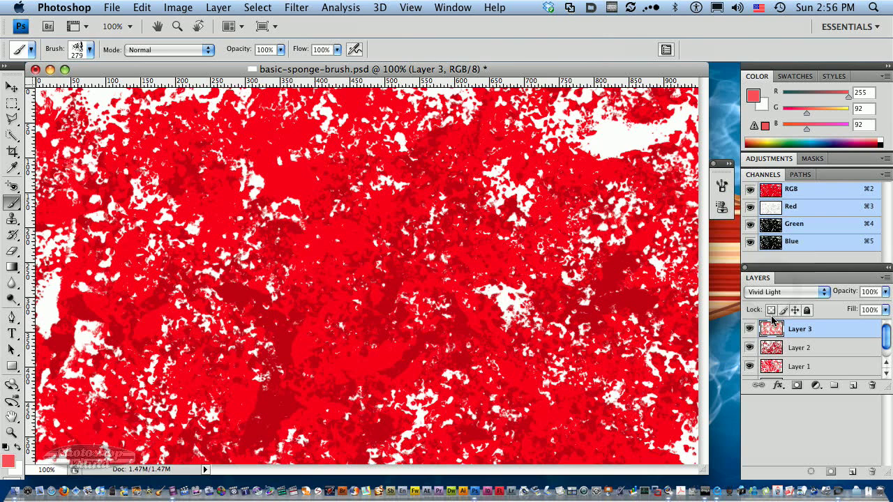
Try Darken, Linear Burn, Screen, Pin Light and Saturation on Layer 2, then return it to Normal.
click(773, 293)
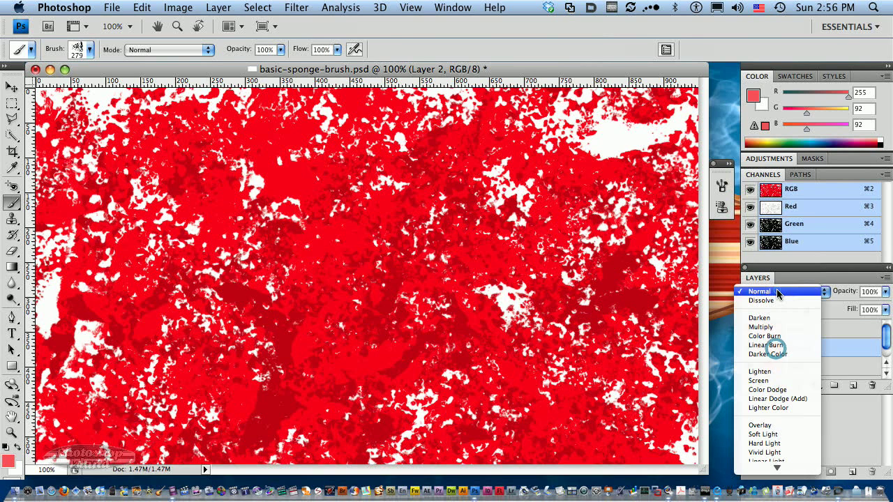
click(774, 313)
click(772, 297)
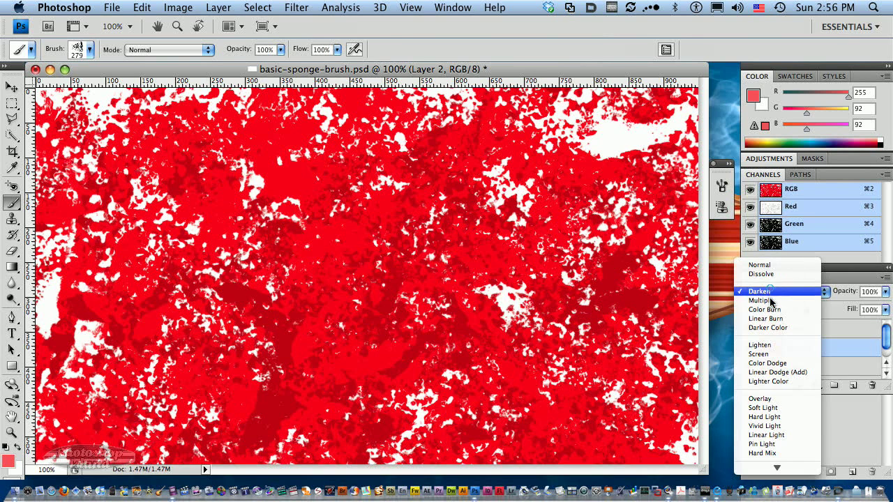
click(772, 293)
click(772, 293)
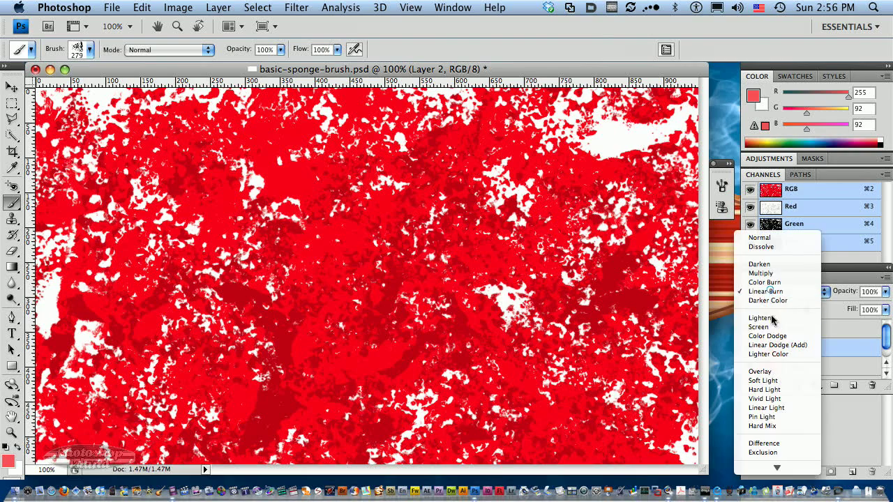
click(773, 327)
click(773, 293)
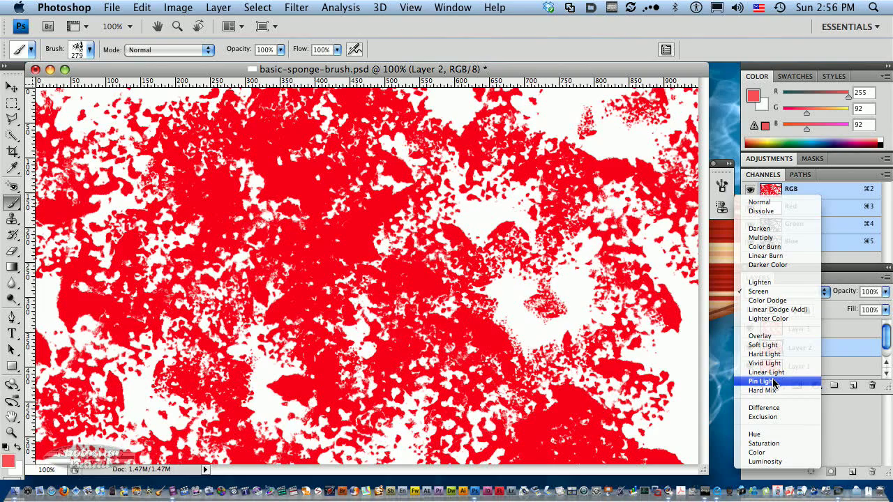
click(774, 382)
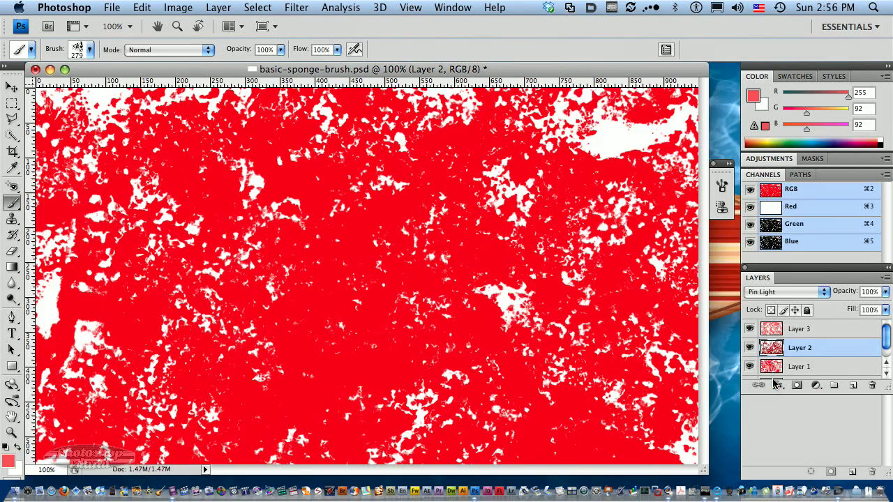
click(780, 293)
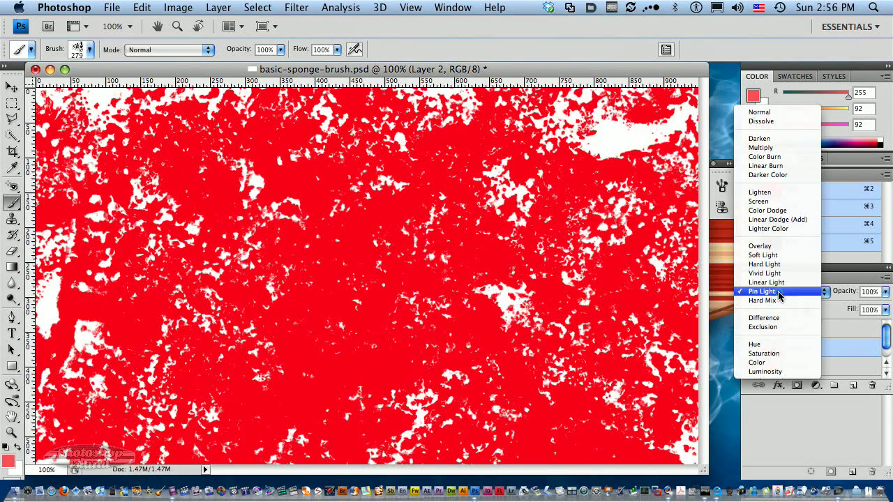
click(775, 353)
click(789, 292)
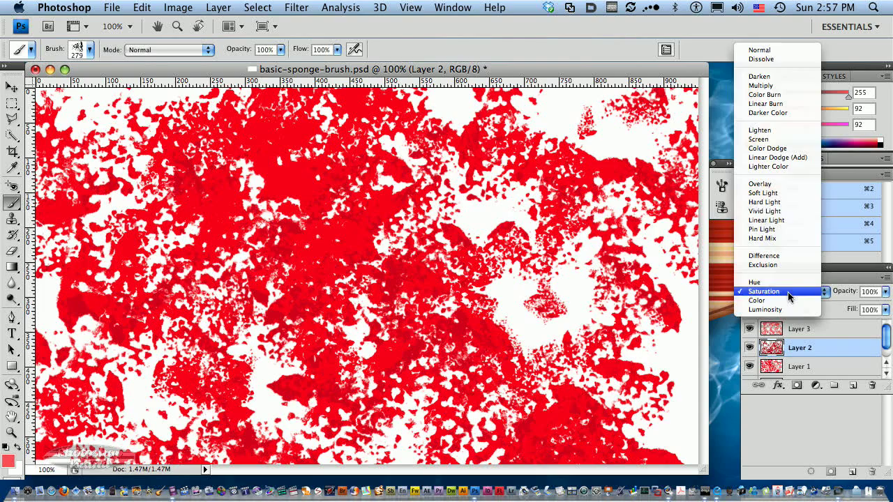
click(775, 47)
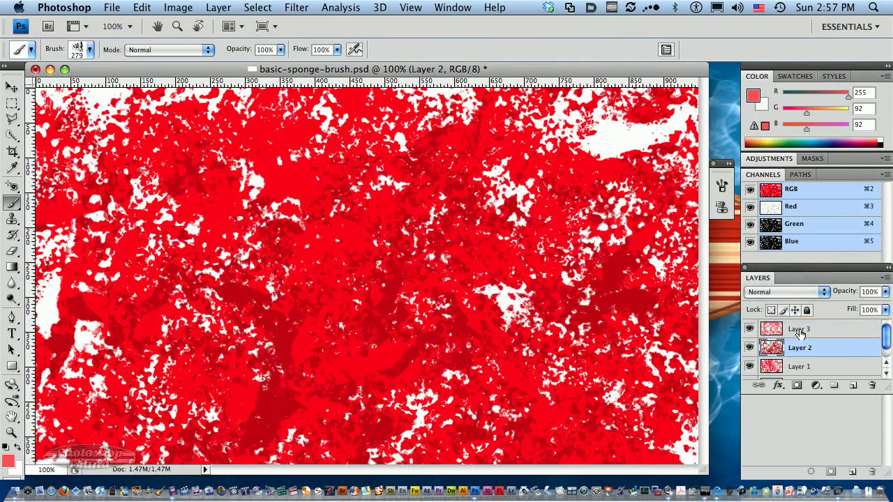
Set Layer 3 back to Normal and restack the layers as Layer 1, Layer 3, Layer 2.
click(790, 292)
click(775, 130)
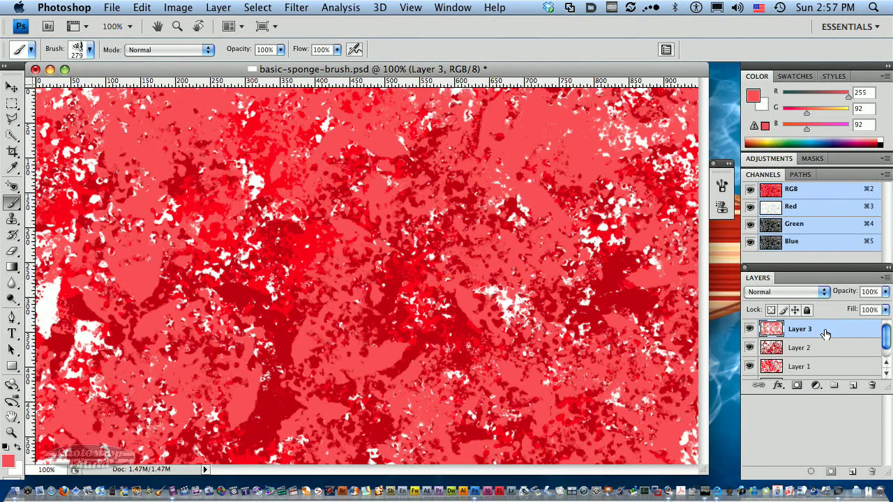
drag(825, 354, 825, 366)
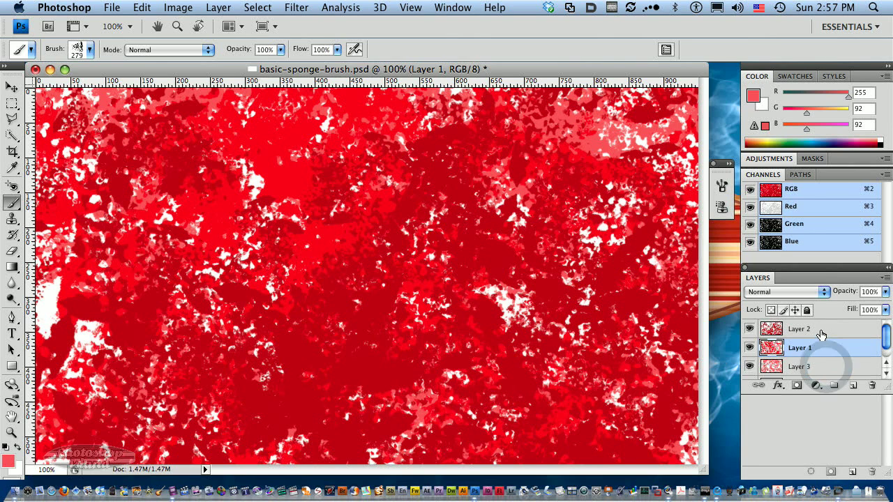
drag(823, 330, 823, 356)
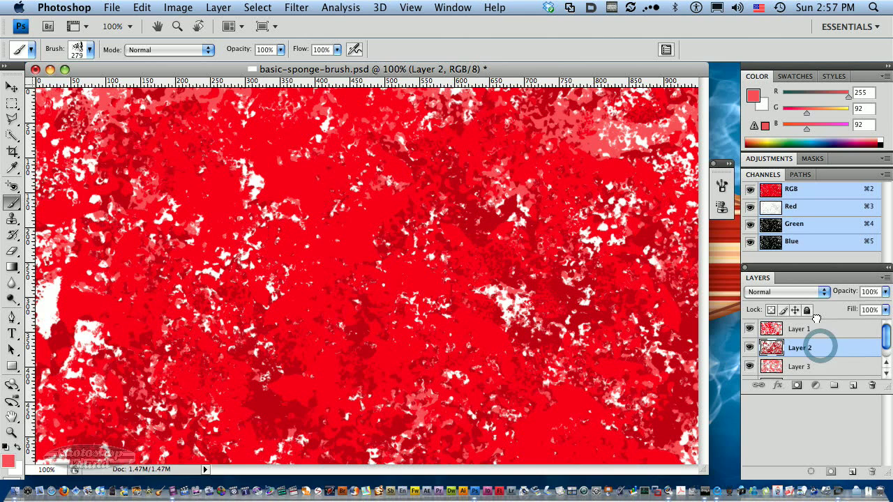
drag(822, 358, 820, 342)
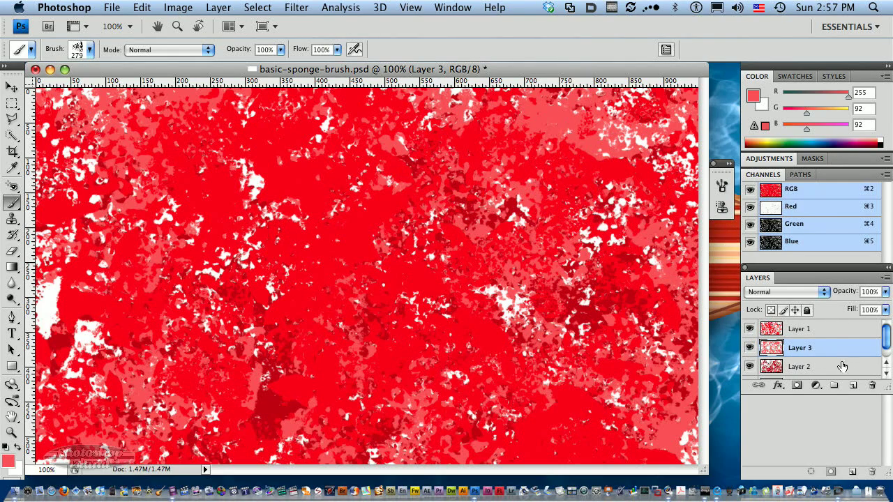
Flip Layer 3's light red sponge texture horizontally via Edit > Transform > Flip Horizontal.
click(805, 350)
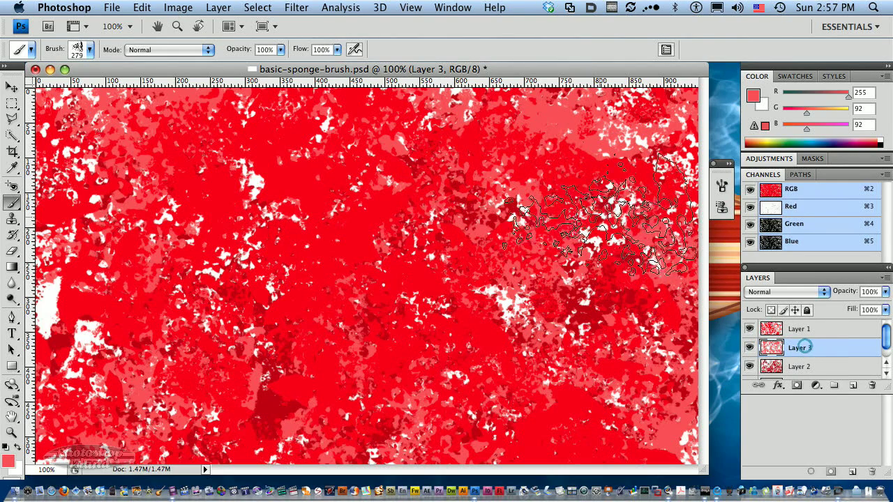
click(177, 8)
mouse_move(146, 8)
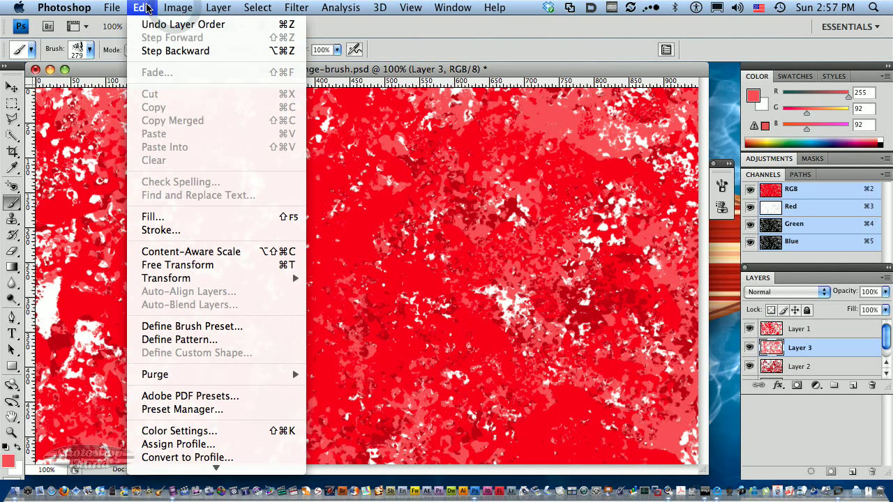
mouse_move(213, 281)
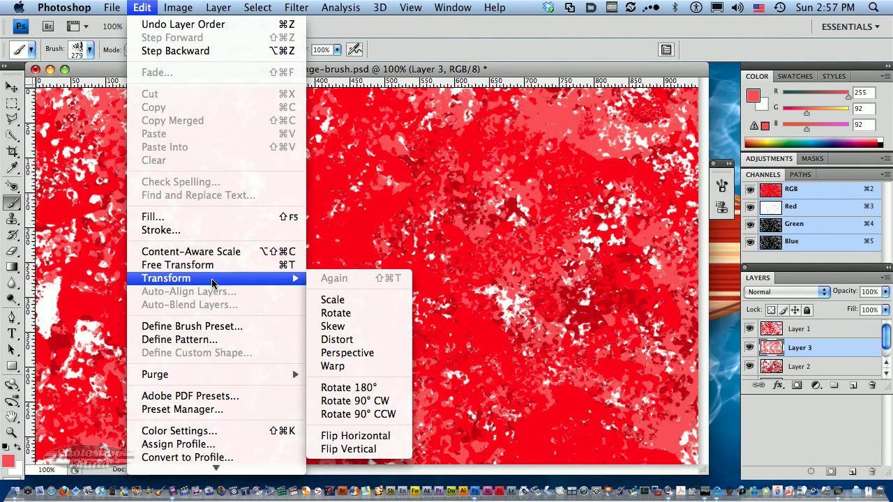
click(378, 436)
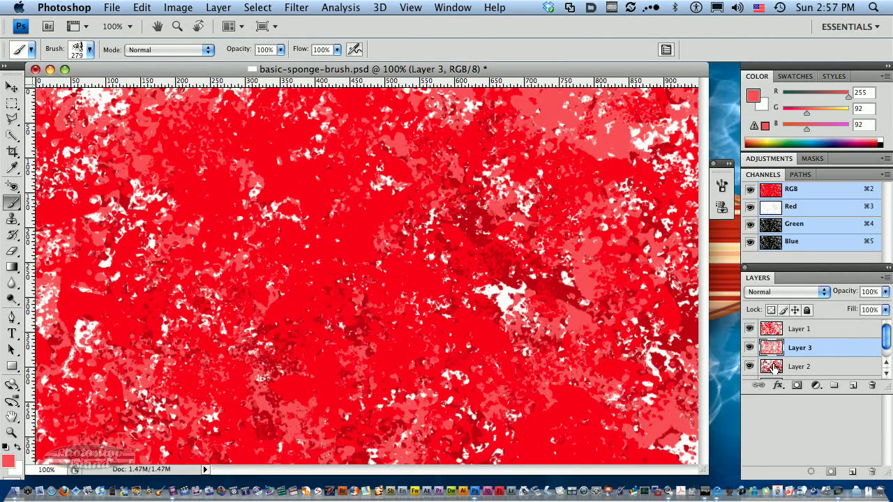